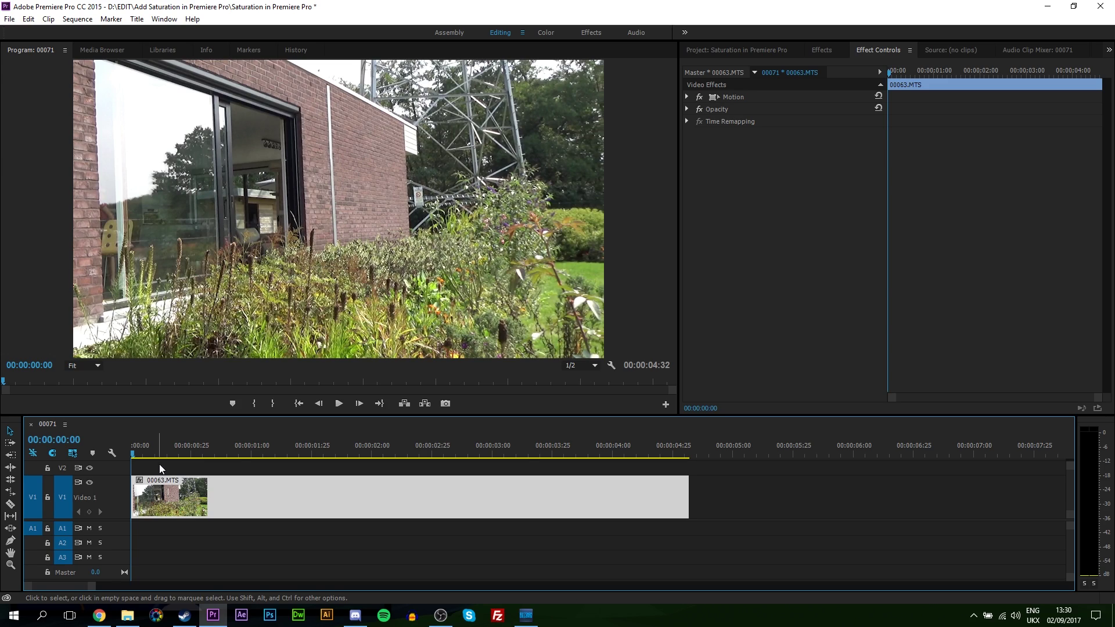
# Preview the garden footage, then apply Fast Color Corrector from a 'fast' search to clip 00063.MTS
pyautogui.moveTo(140, 449); pyautogui.dragTo(601, 453)
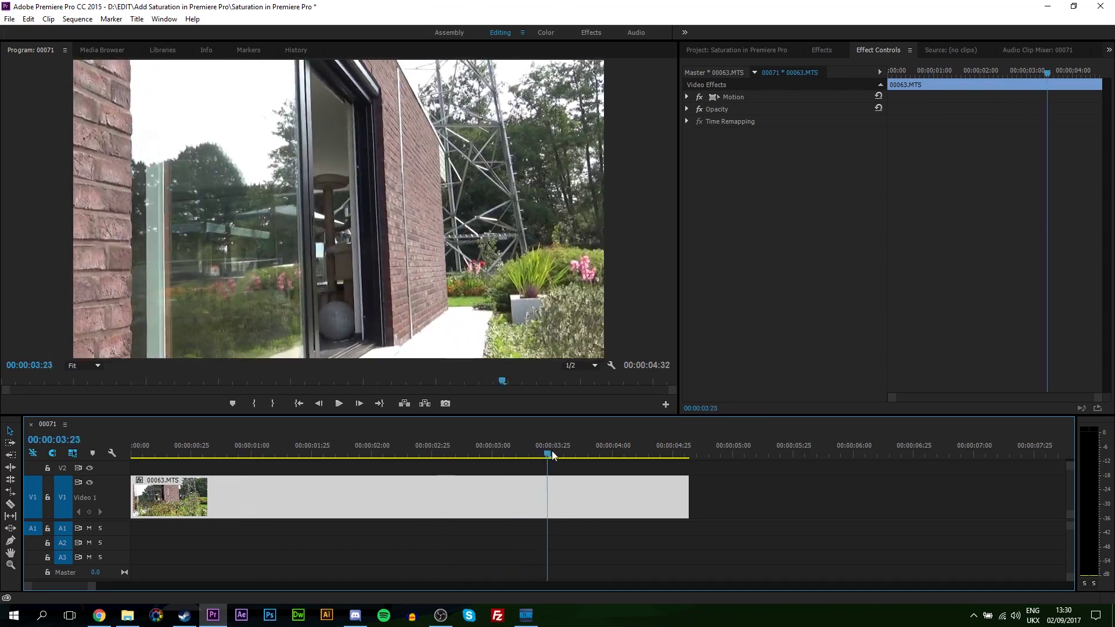
pyautogui.press('Home')
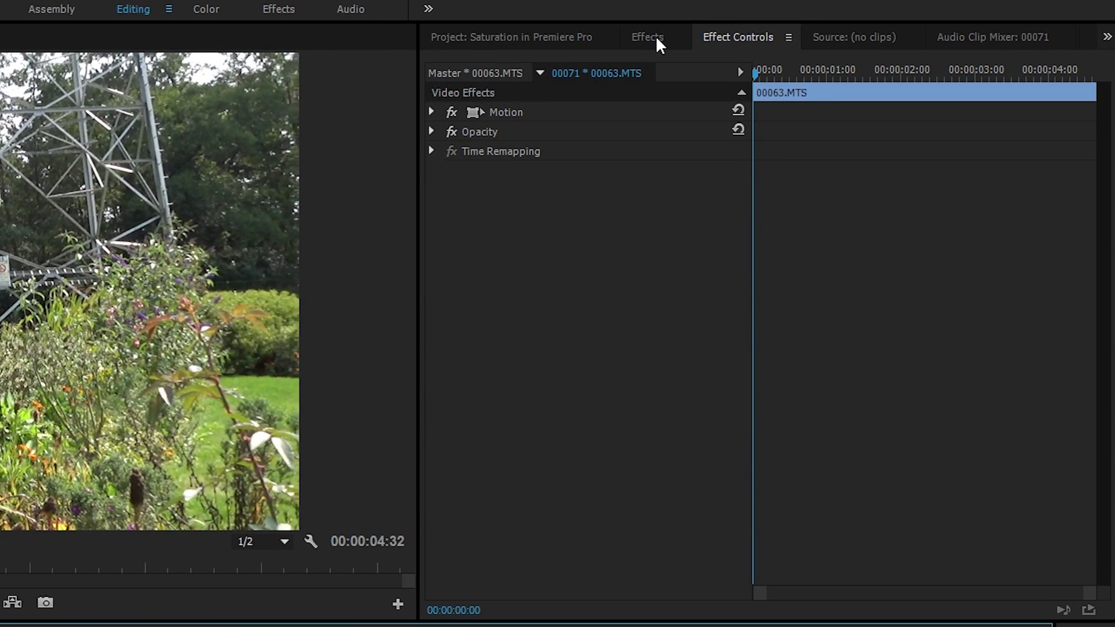
pyautogui.click(656, 35)
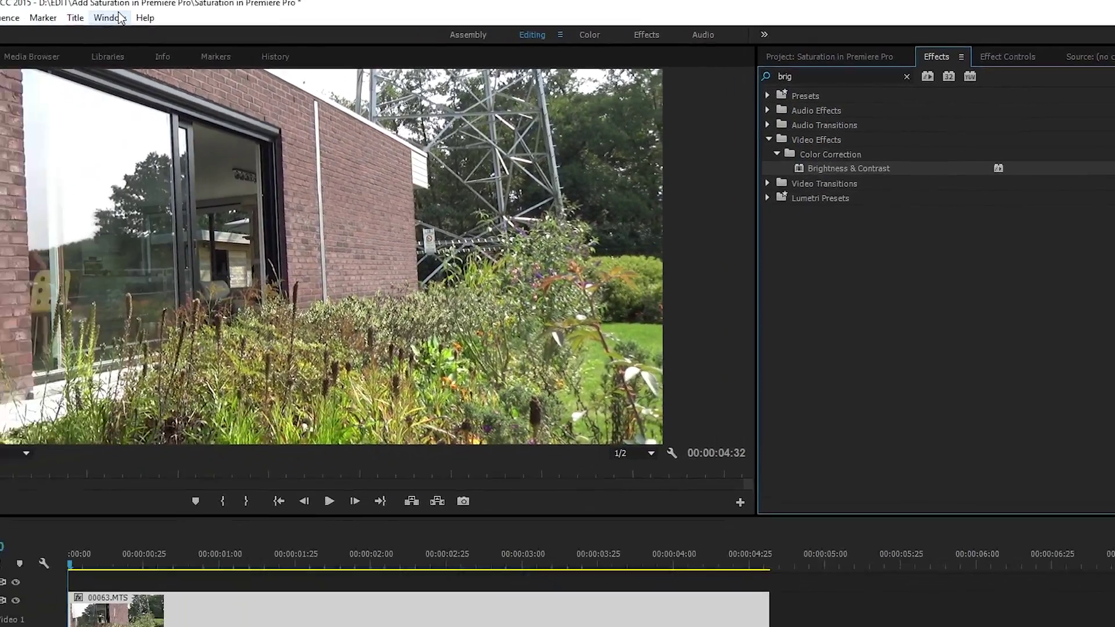
pyautogui.click(195, 23)
pyautogui.click(239, 271)
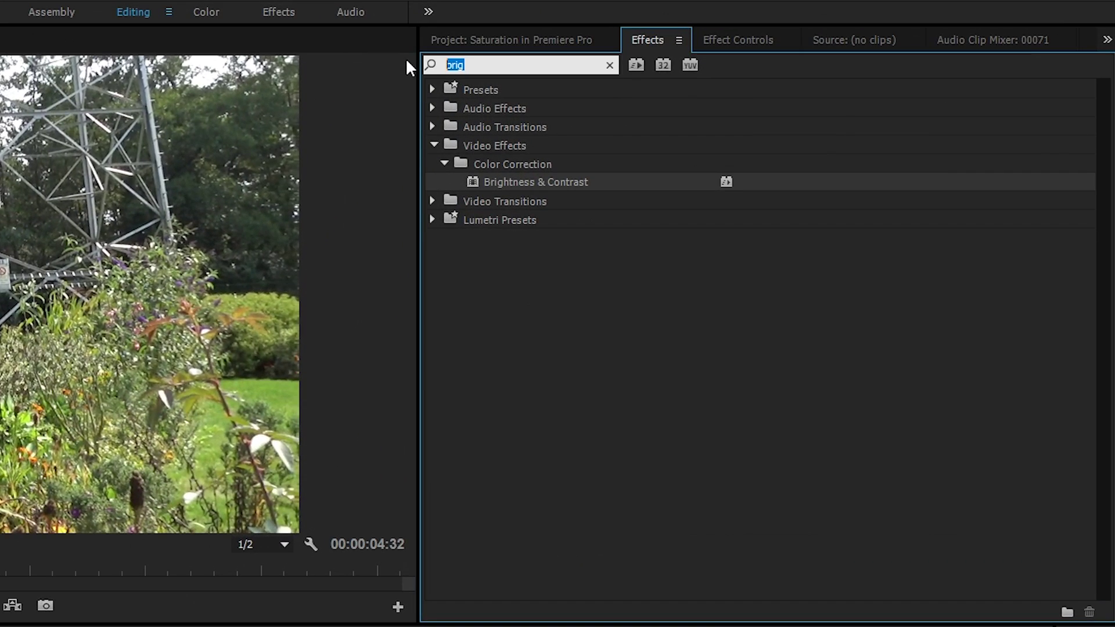
pyautogui.write('fast')
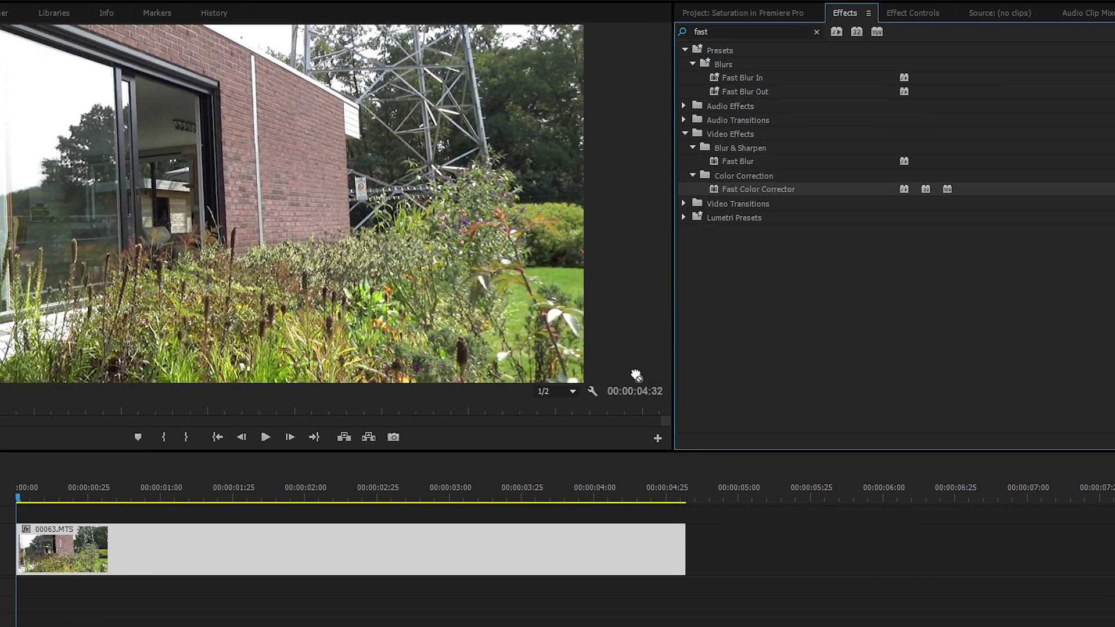
pyautogui.moveTo(616, 224); pyautogui.dragTo(409, 544)
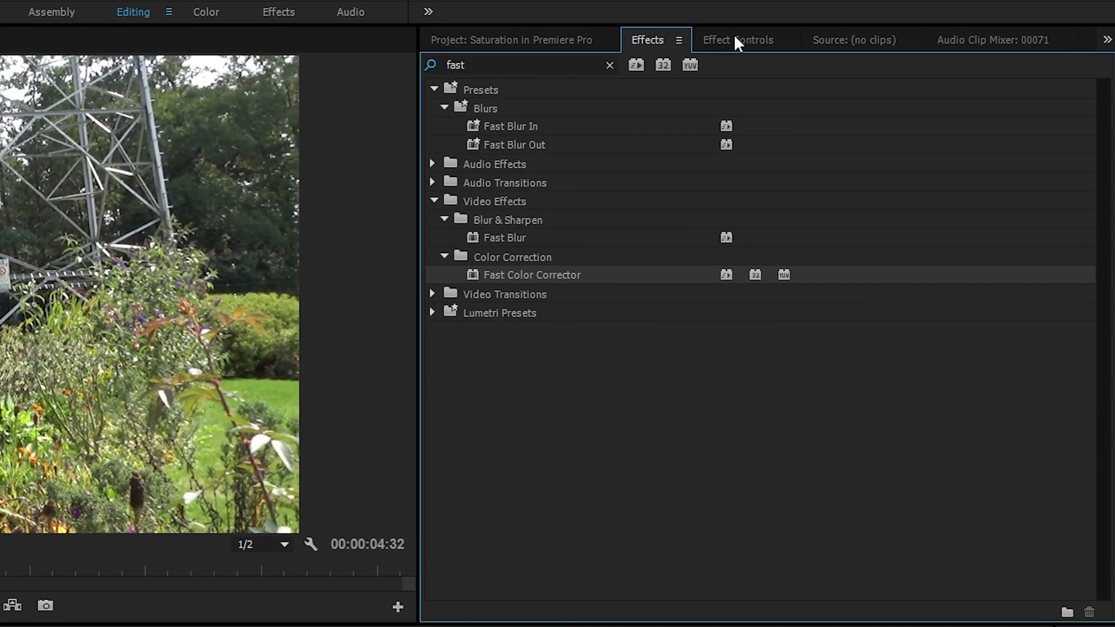
# Show the Effect Controls panel for 00063.MTS, with Saturation at its default 100
pyautogui.click(737, 39)
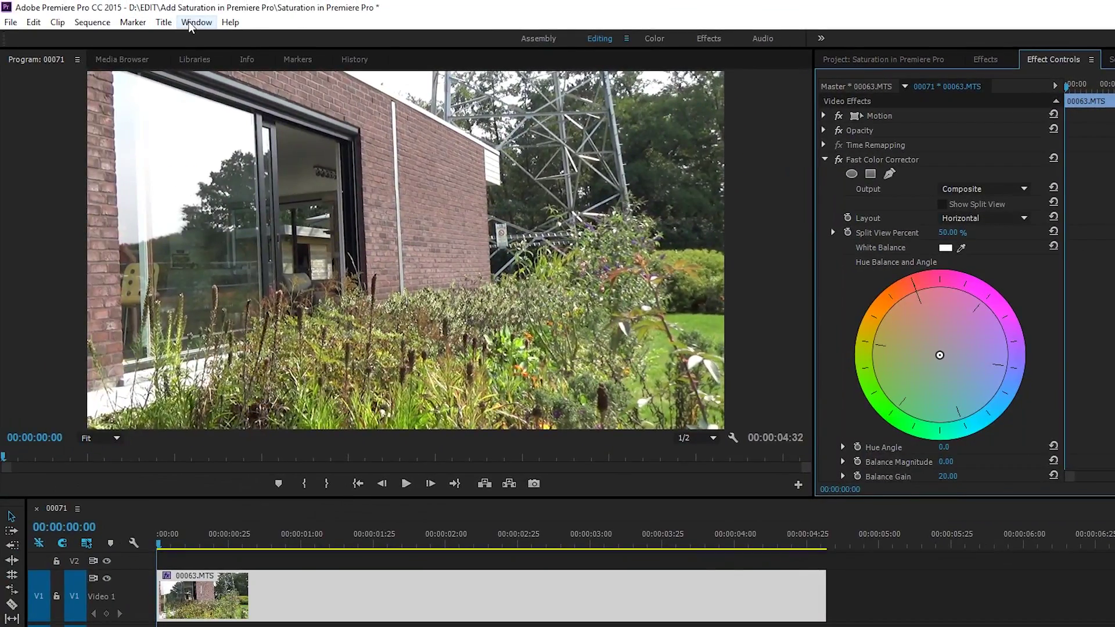
pyautogui.click(197, 21)
pyautogui.click(228, 258)
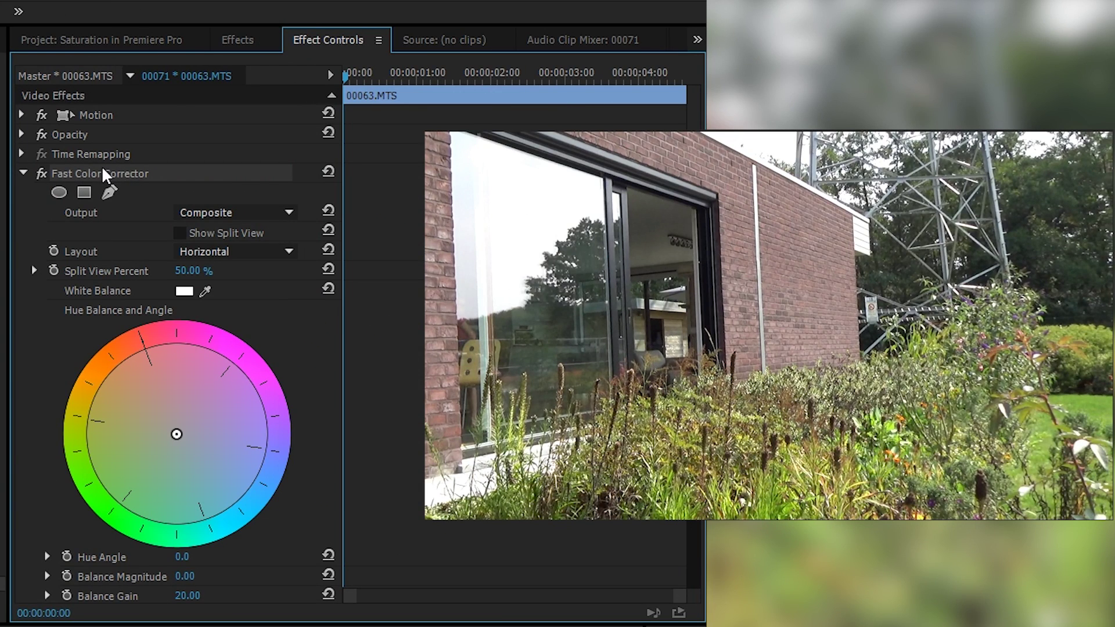
pyautogui.scroll(-3, 174, 349)
pyautogui.scroll(-2, 174, 348)
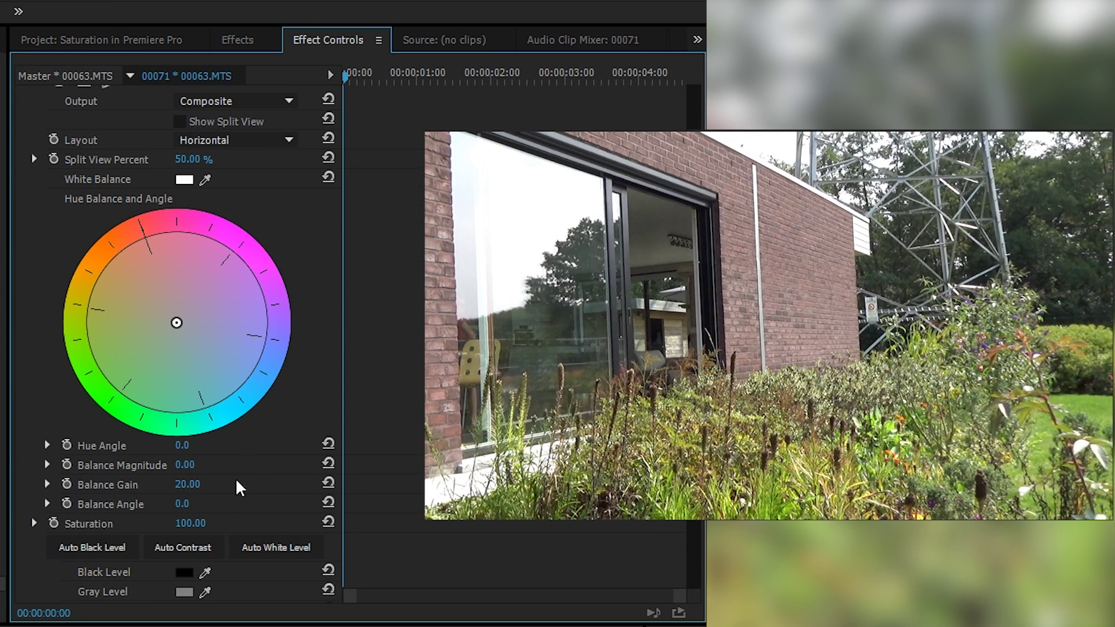
# Set Fast Color Corrector Saturation to 0 and play back the grayscale garden clip
pyautogui.click(187, 524)
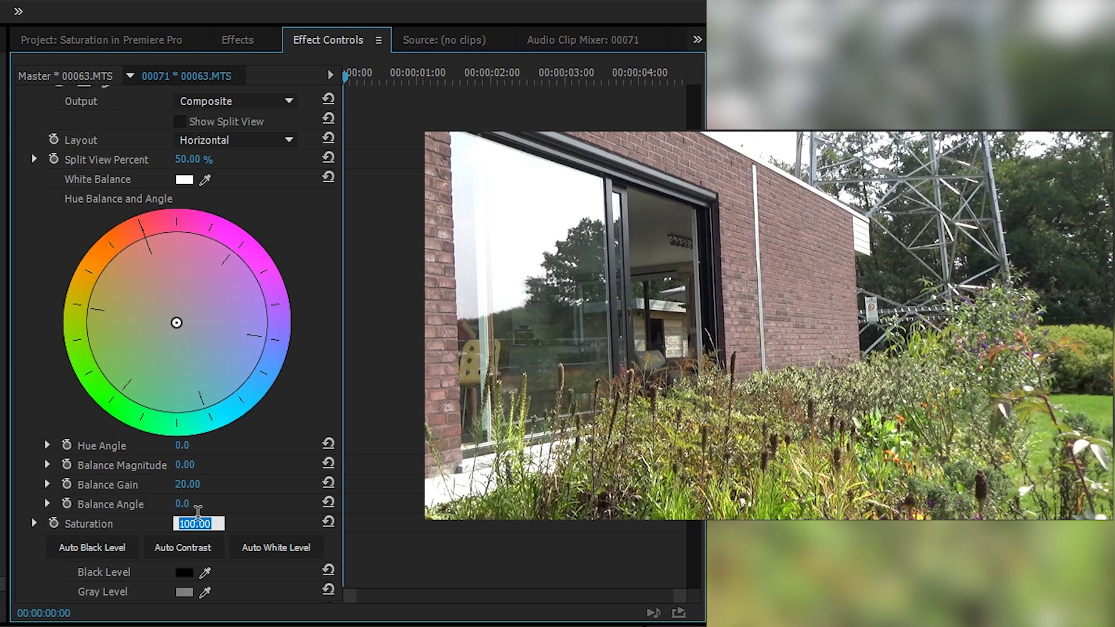
pyautogui.write('0')
pyautogui.press('Return')
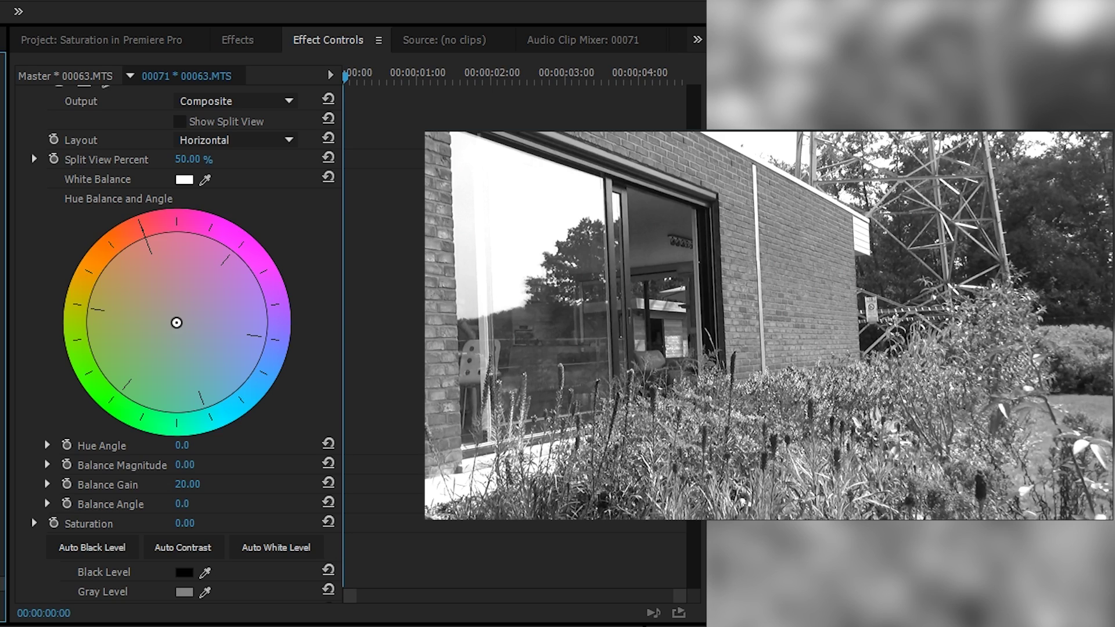
pyautogui.press('space')
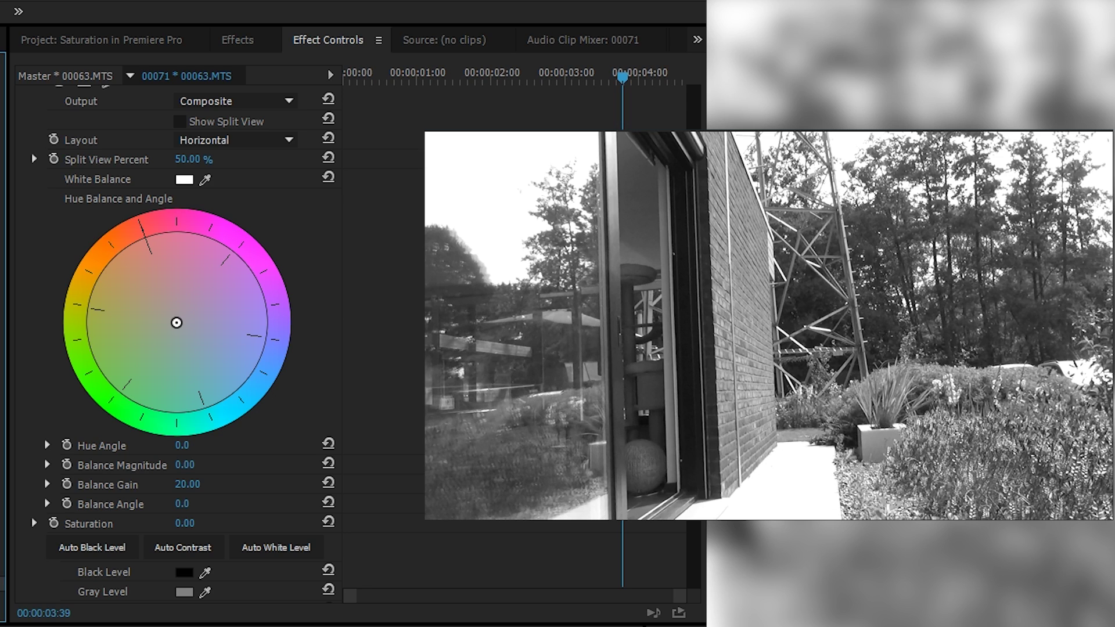
# Search the effects for 'bright' and add Brightness & Contrast to clip 00063.MTS
pyautogui.click(259, 41)
pyautogui.click(50, 64)
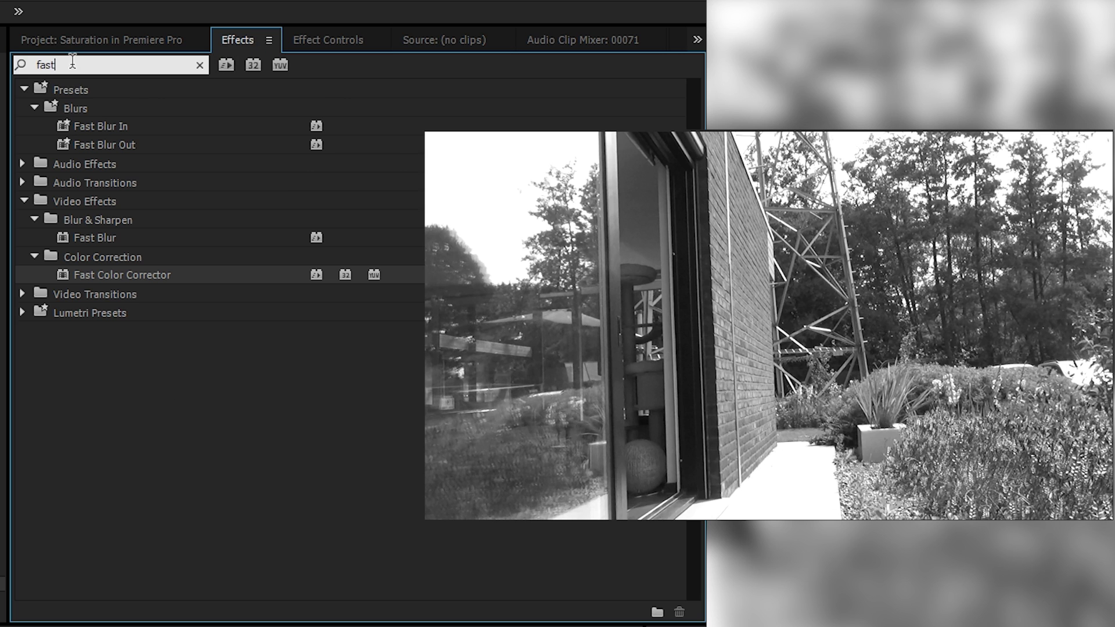
pyautogui.doubleClick(50, 65)
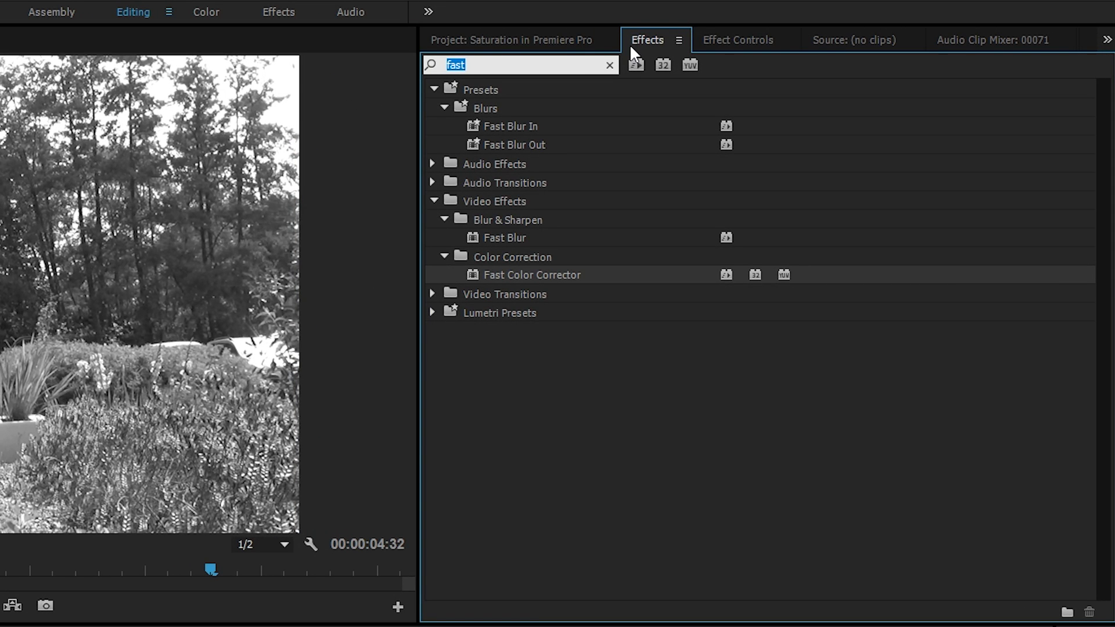
pyautogui.write('bright')
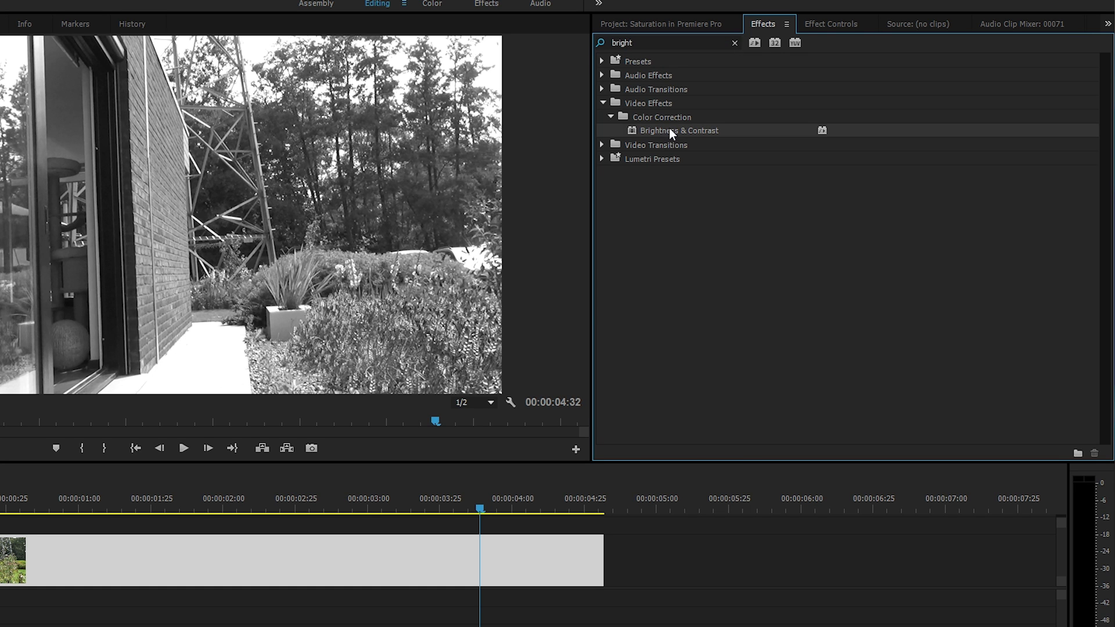
pyautogui.moveTo(670, 130); pyautogui.dragTo(471, 557)
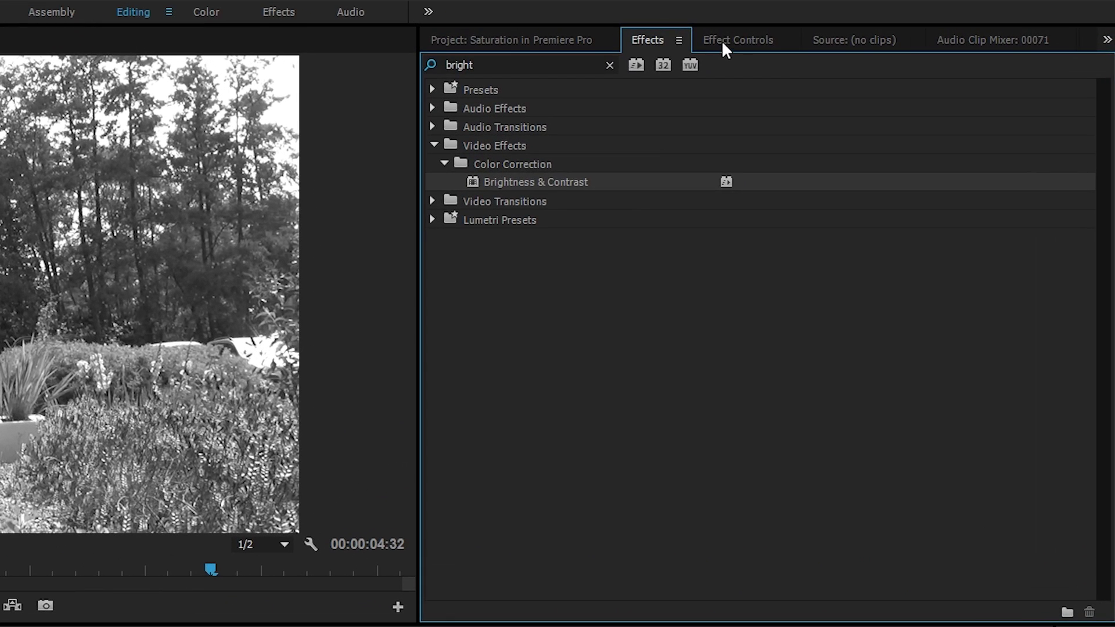
# Show Effect Controls with Fast Color Corrector collapsed, exposing Brightness & Contrast at 0
pyautogui.click(819, 25)
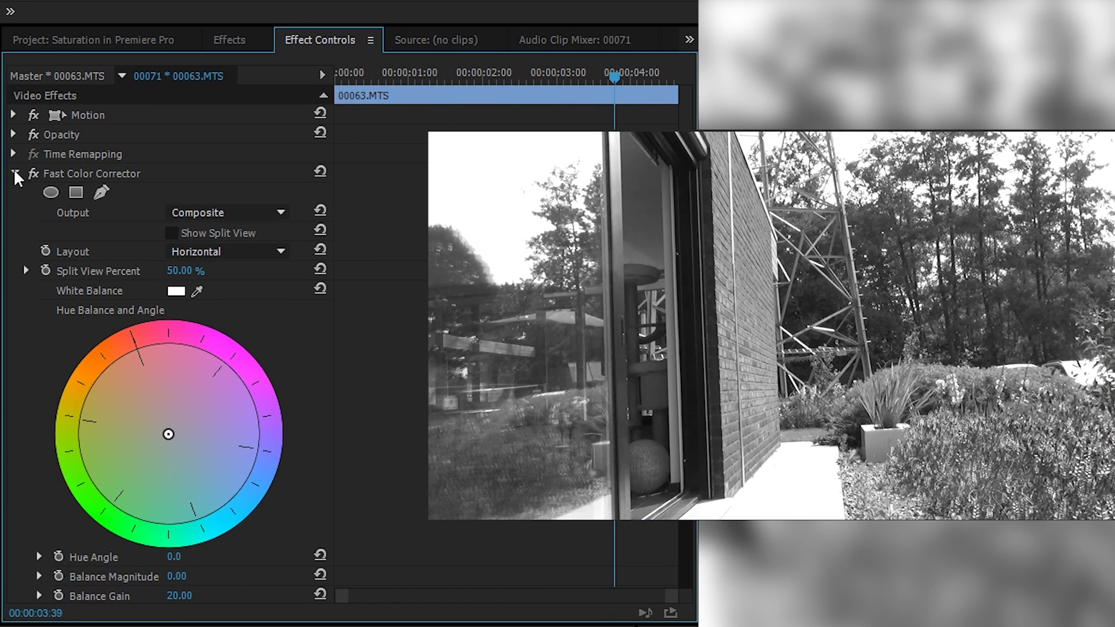
pyautogui.click(17, 175)
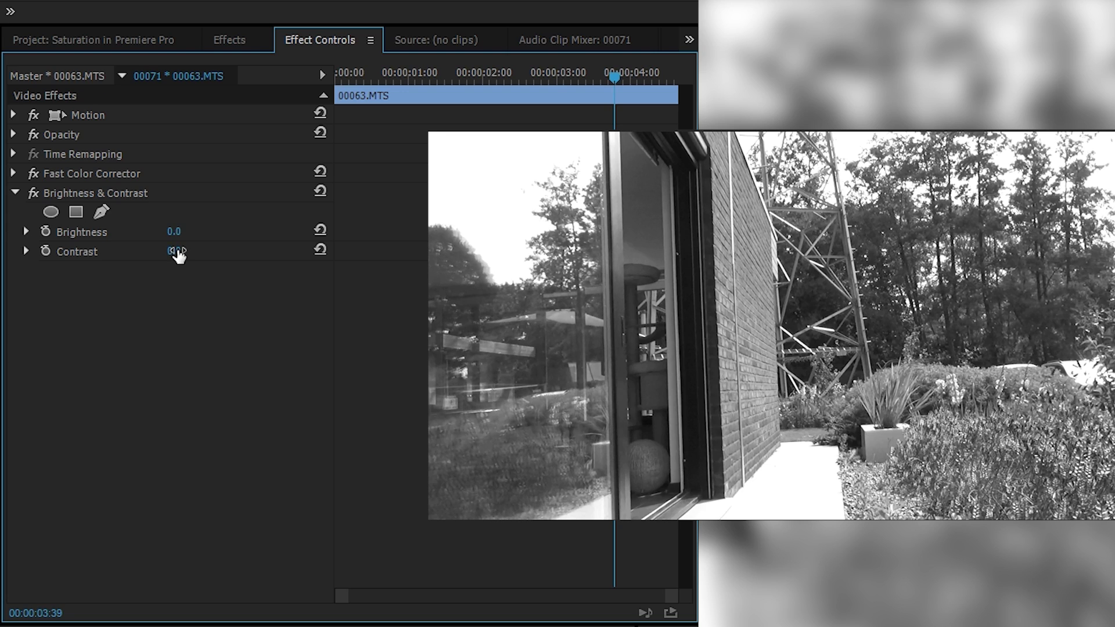
# Set Contrast to 3 and Brightness to 1, previewing the result on an earlier frame
pyautogui.click(178, 253)
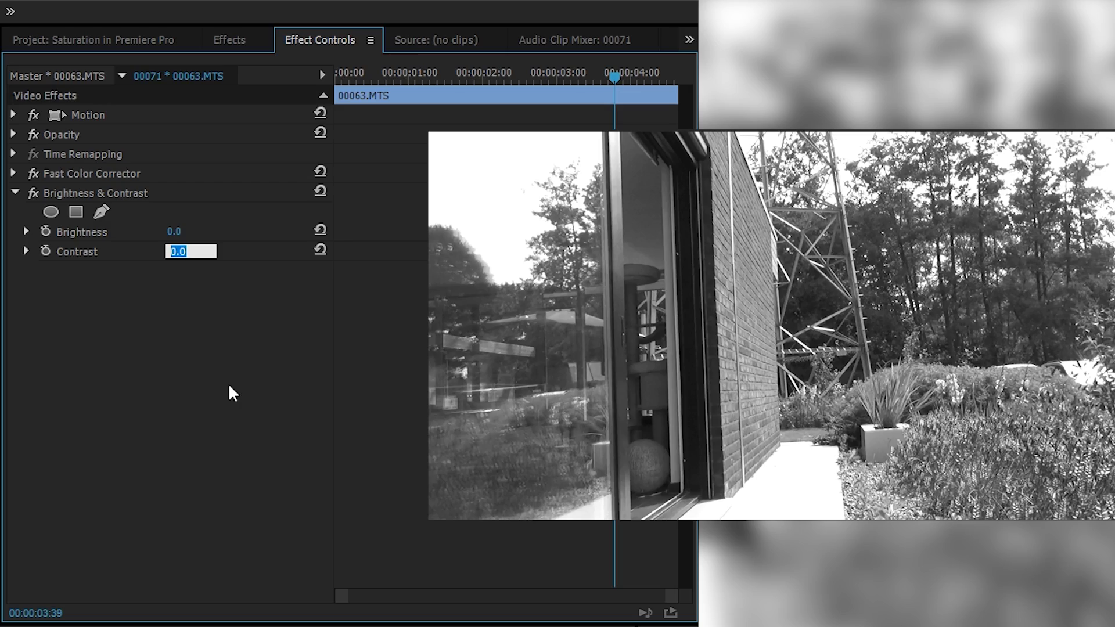
pyautogui.write('3')
pyautogui.press('Return')
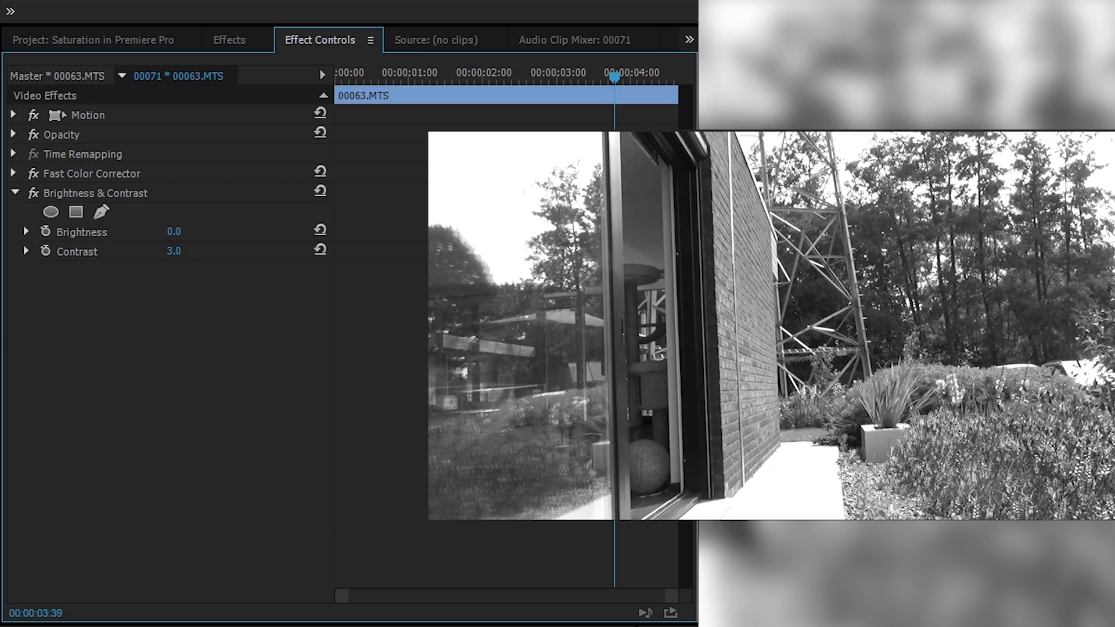
pyautogui.moveTo(615, 77); pyautogui.dragTo(408, 77)
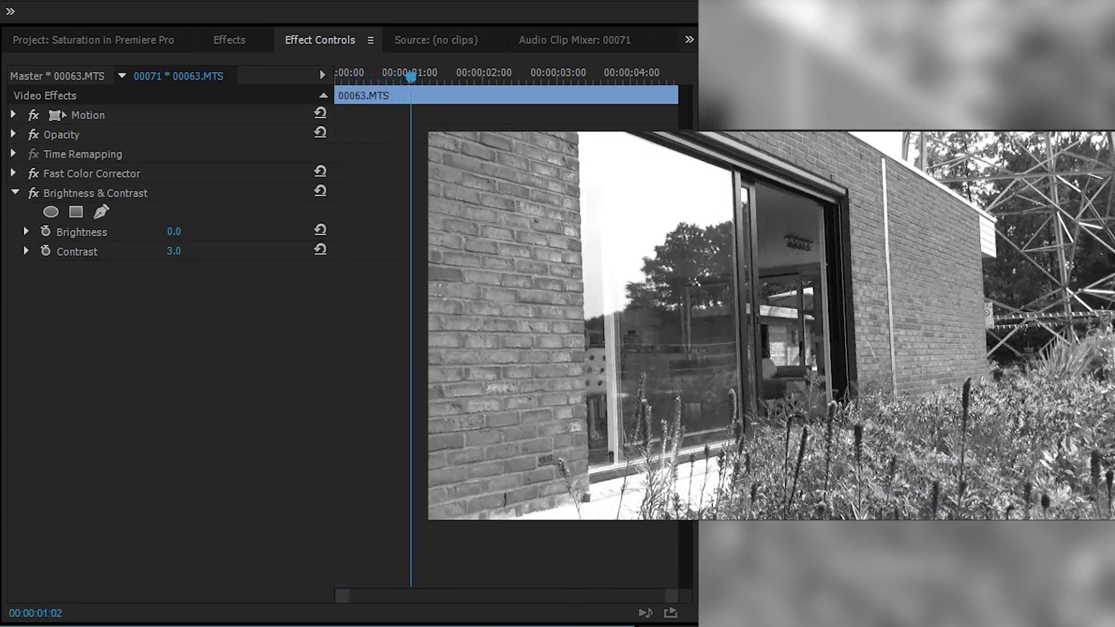
pyautogui.click(175, 232)
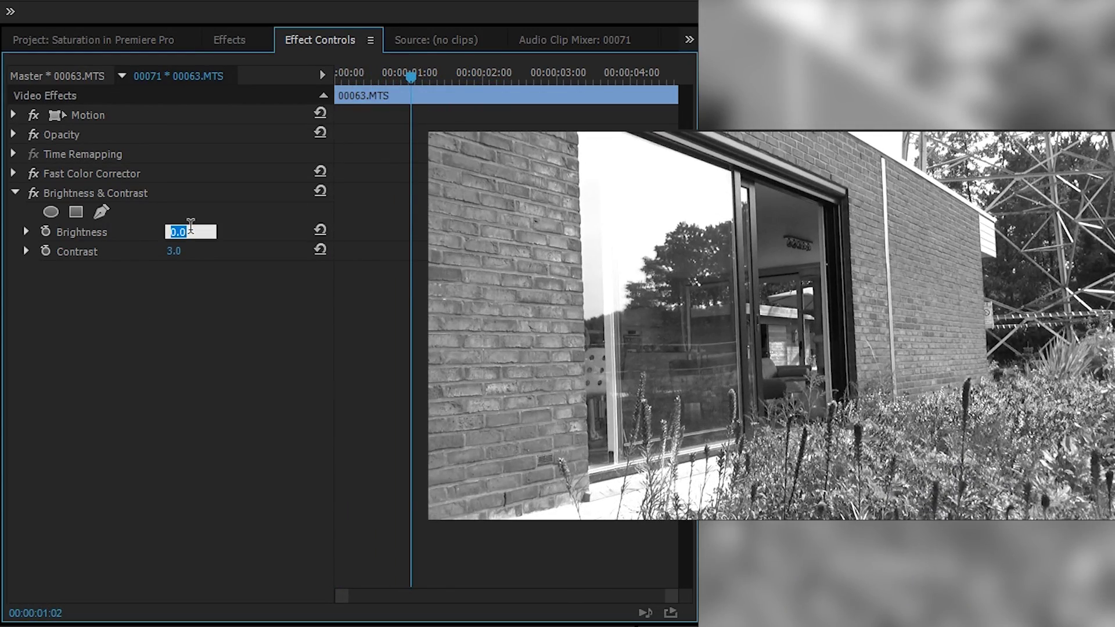
pyautogui.write('1')
pyautogui.press('Return')
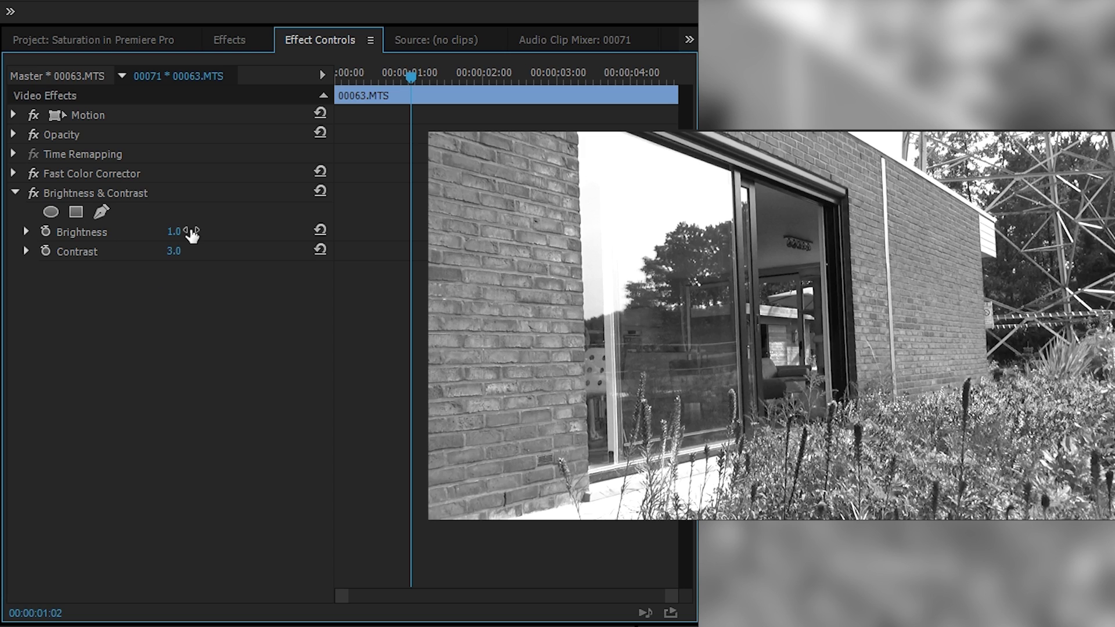